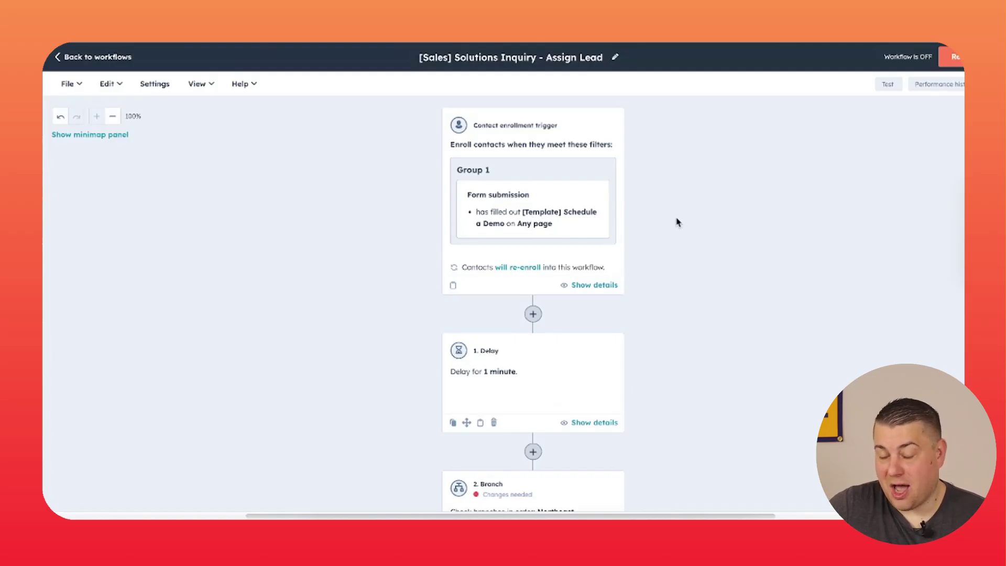
Step: Open the territory branch action below the one-minute delay and examine the Northeast branch's Company State filter
scroll(676, 222, down, 2)
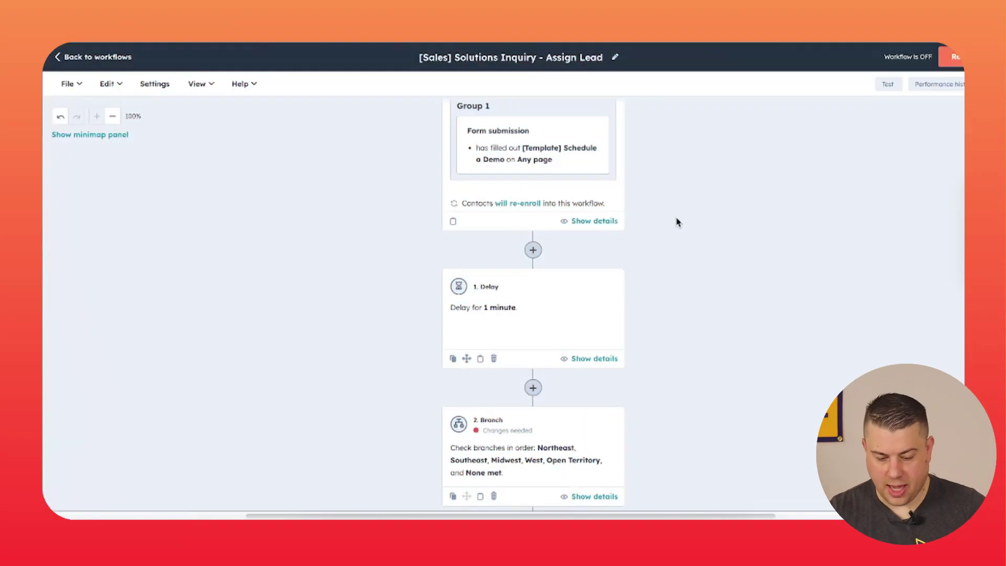
scroll(676, 220, down, 5)
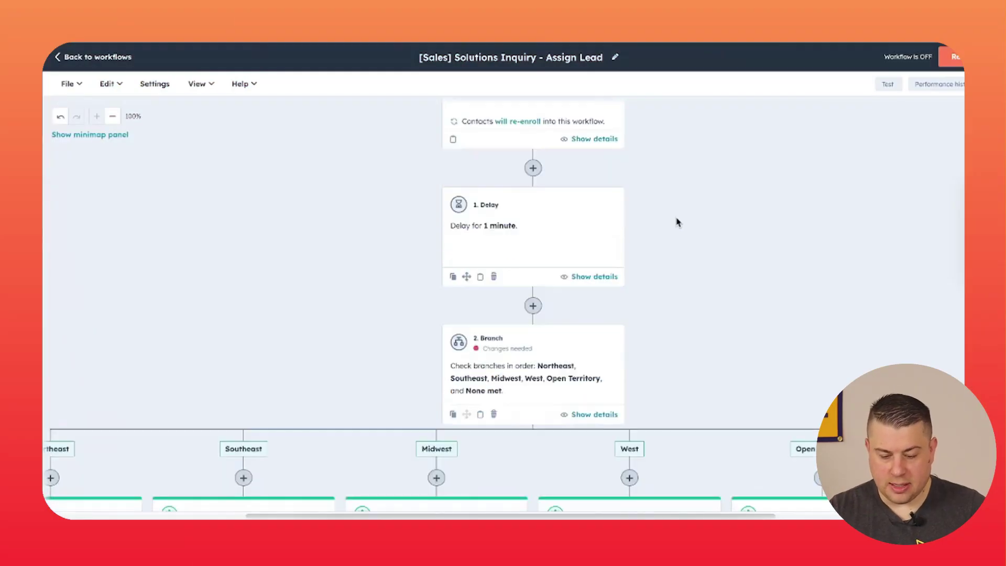
scroll(676, 222, down, 1)
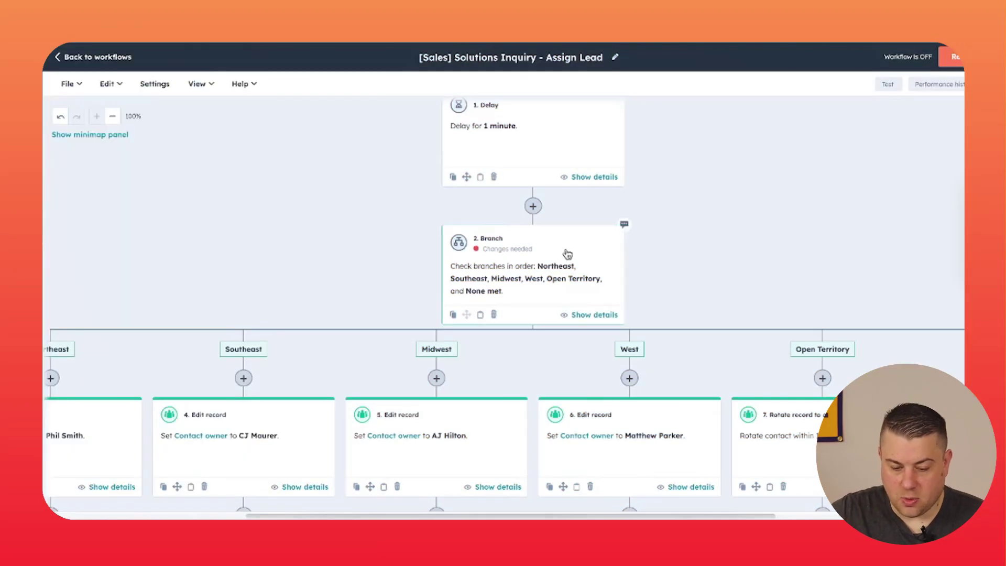
click(563, 249)
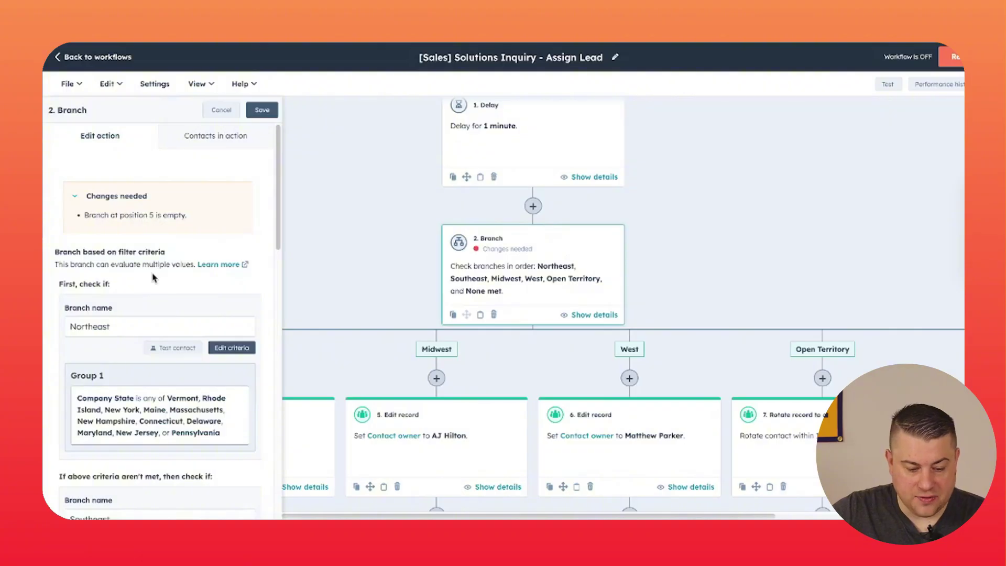
scroll(170, 276, down, 2)
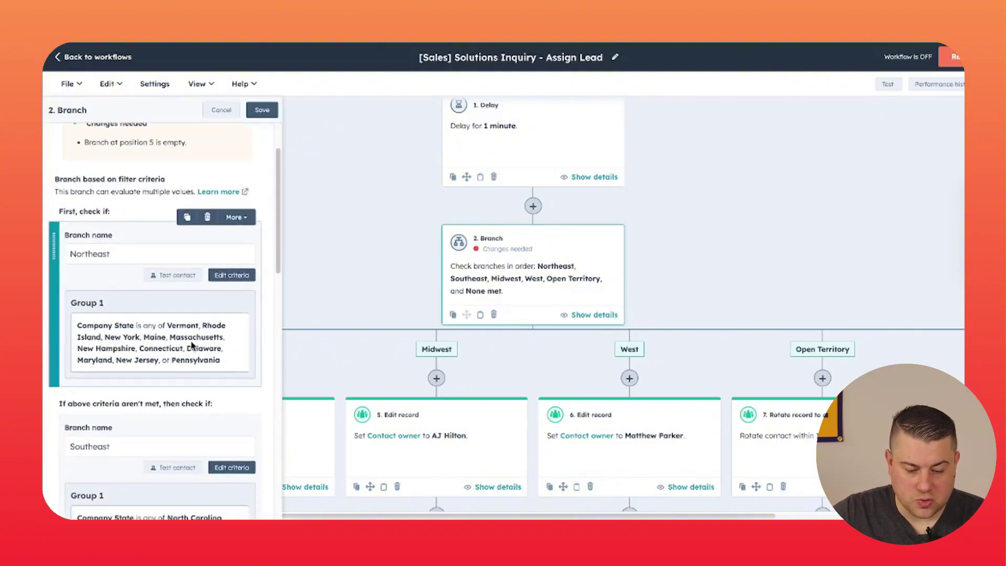
scroll(192, 345, down, 1)
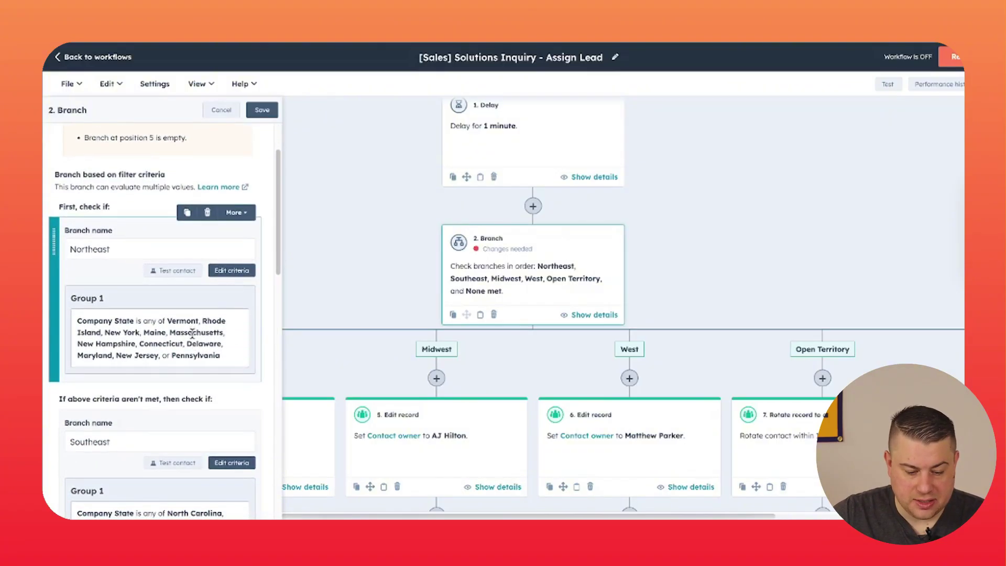
click(233, 271)
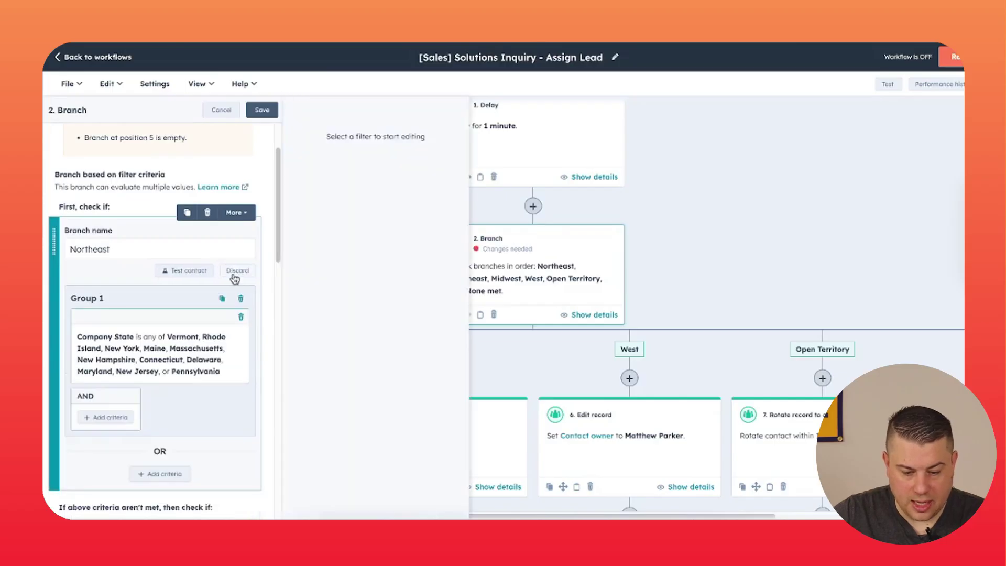
click(181, 333)
scroll(189, 320, down, 1)
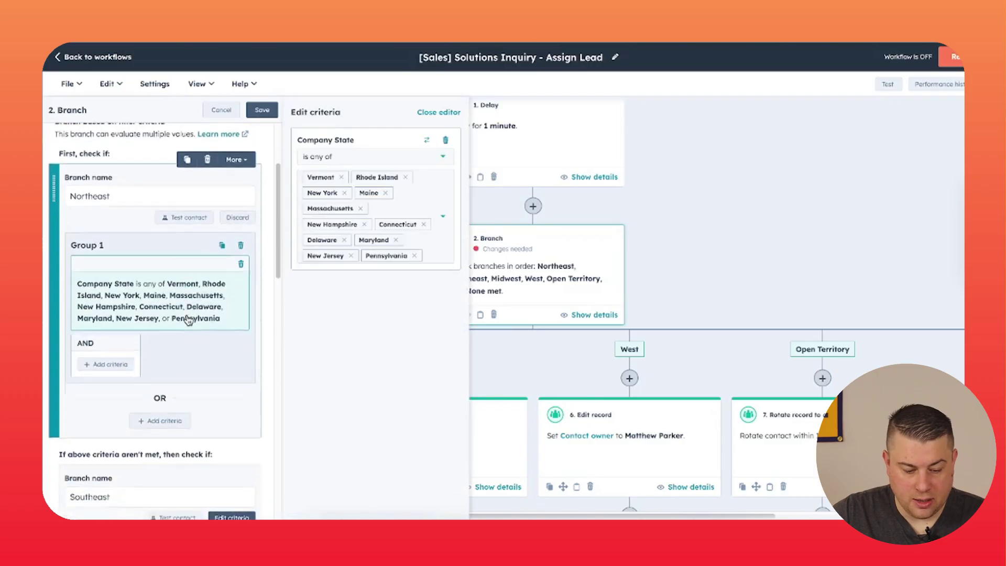
Step: Add an AND criterion to the Northeast branch's Group 1 using the associated company's State property
click(107, 356)
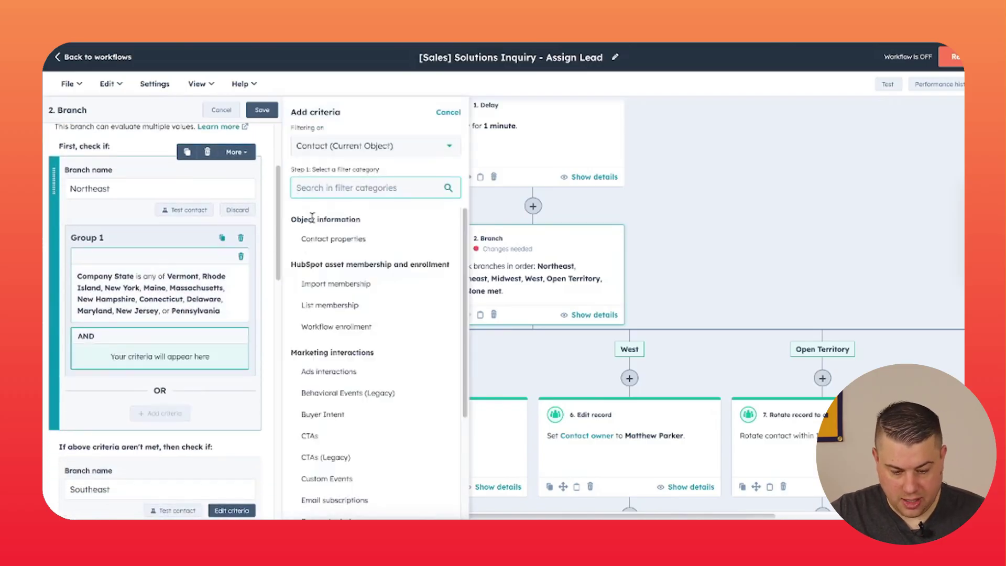
click(359, 238)
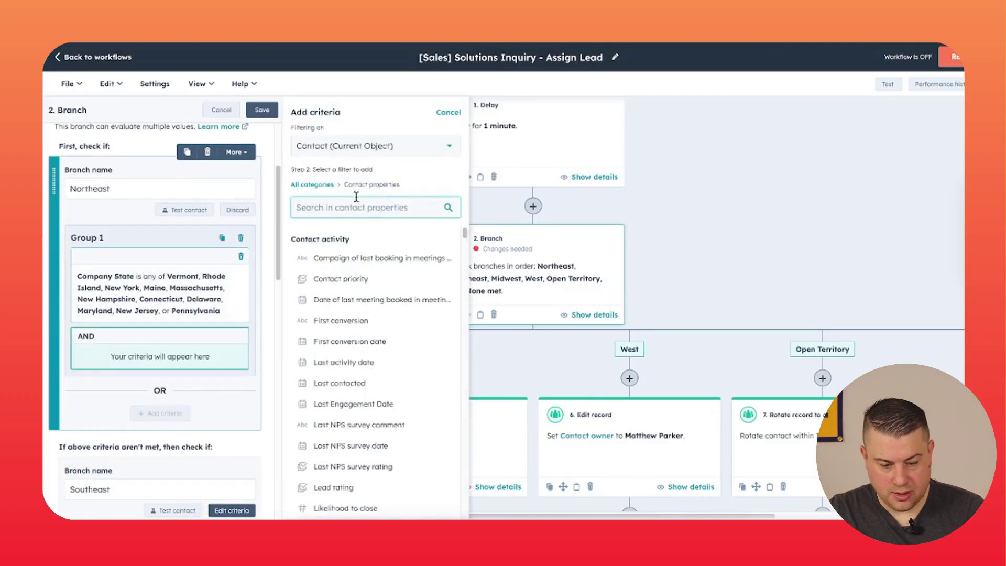
click(374, 154)
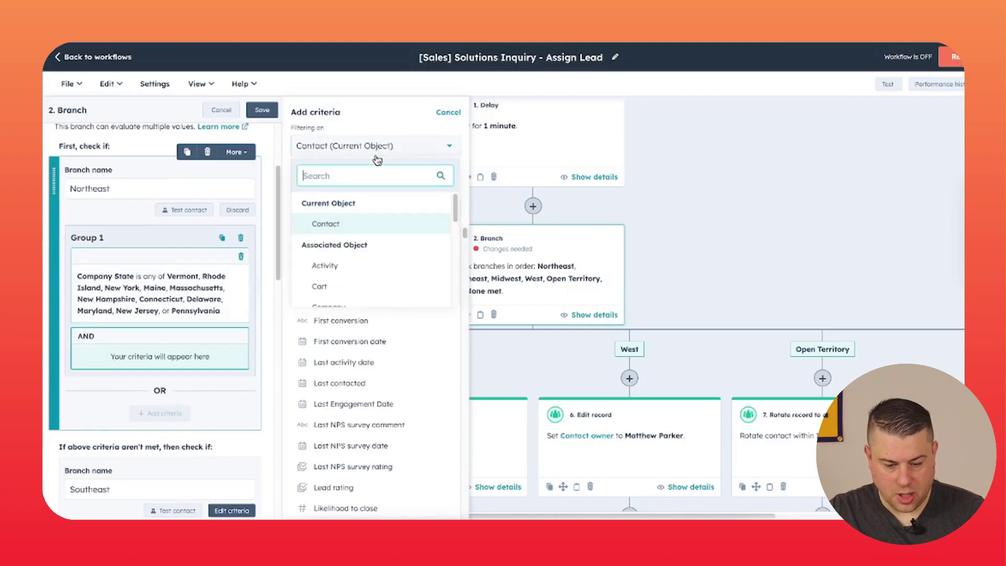
scroll(371, 209, down, 2)
click(338, 236)
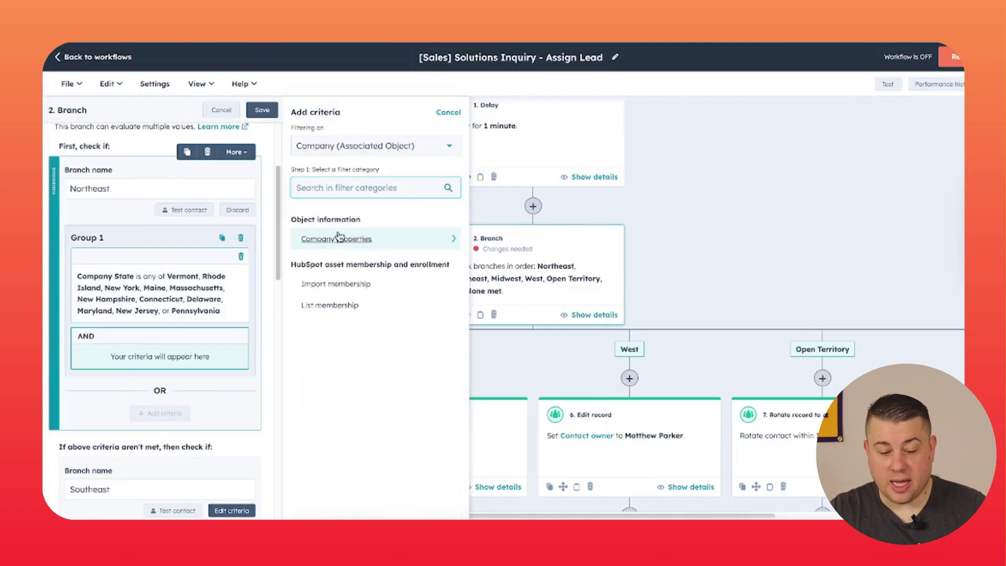
click(338, 238)
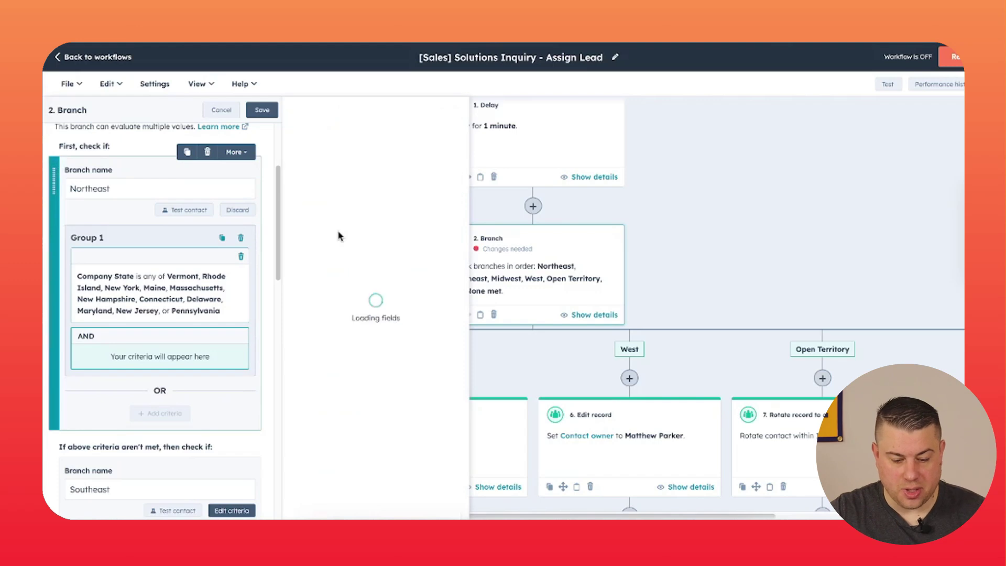
text(state)
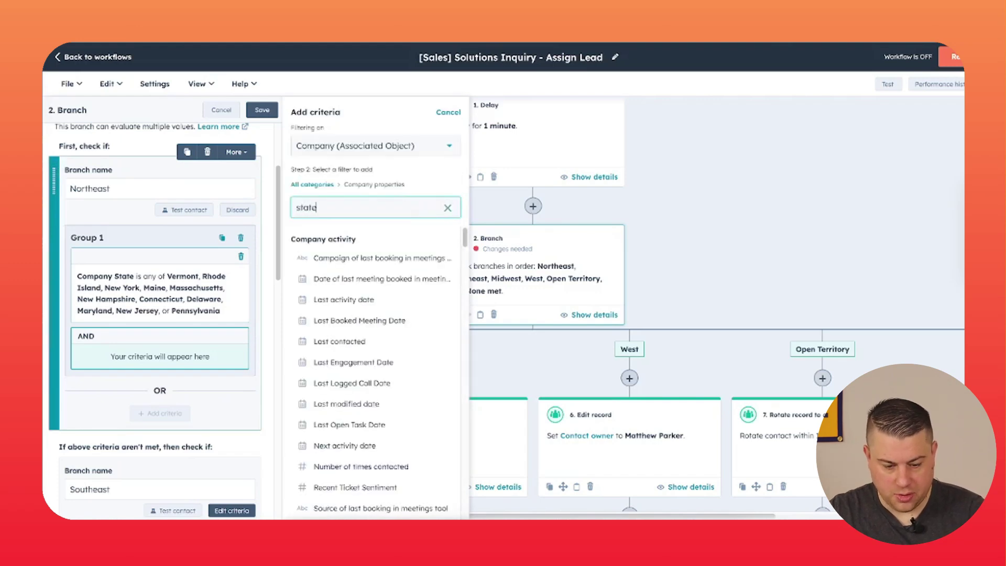
click(322, 260)
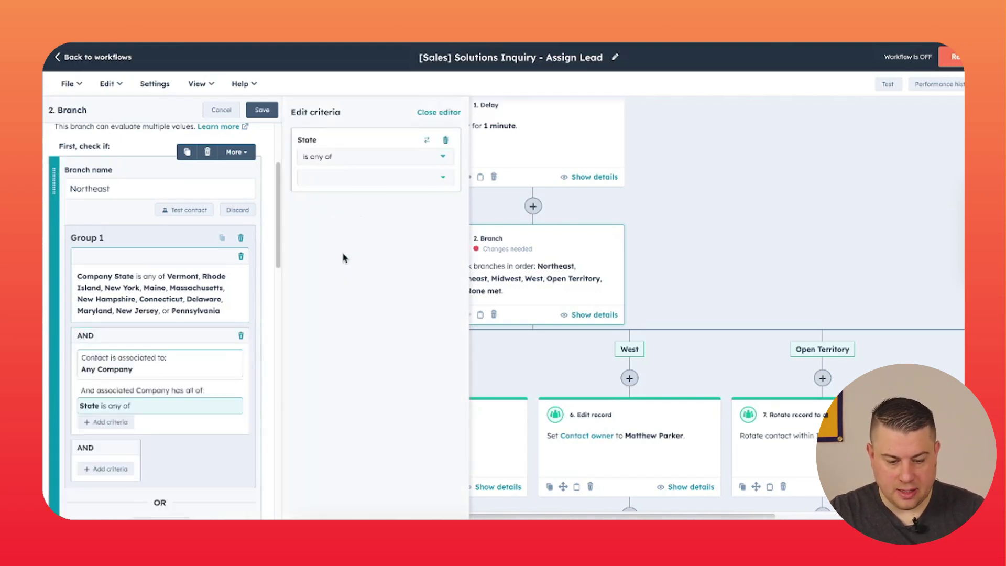
Step: Look at the available State values, leave them unselected, and delete the associated-company State criterion from the Northeast branch
click(365, 182)
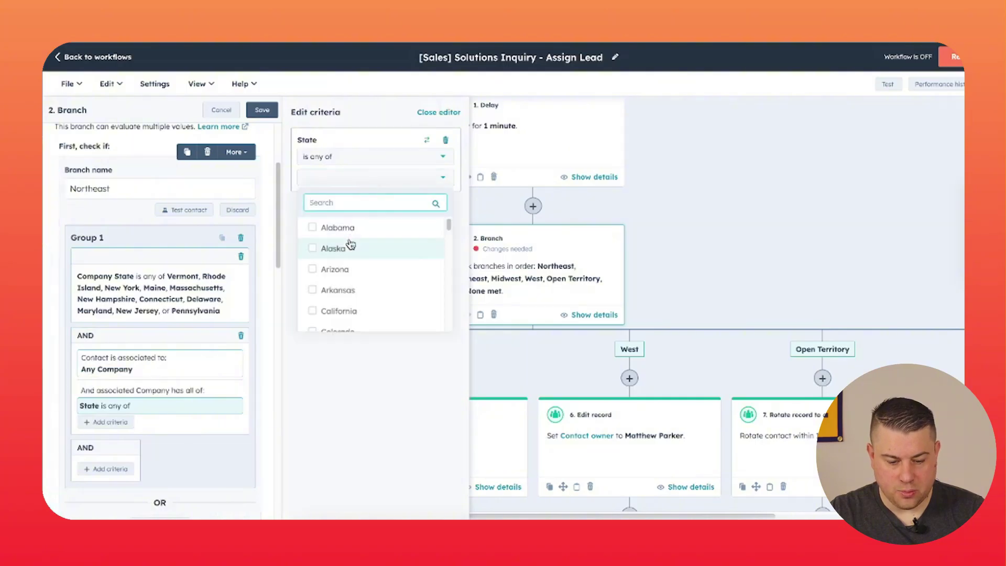
click(323, 378)
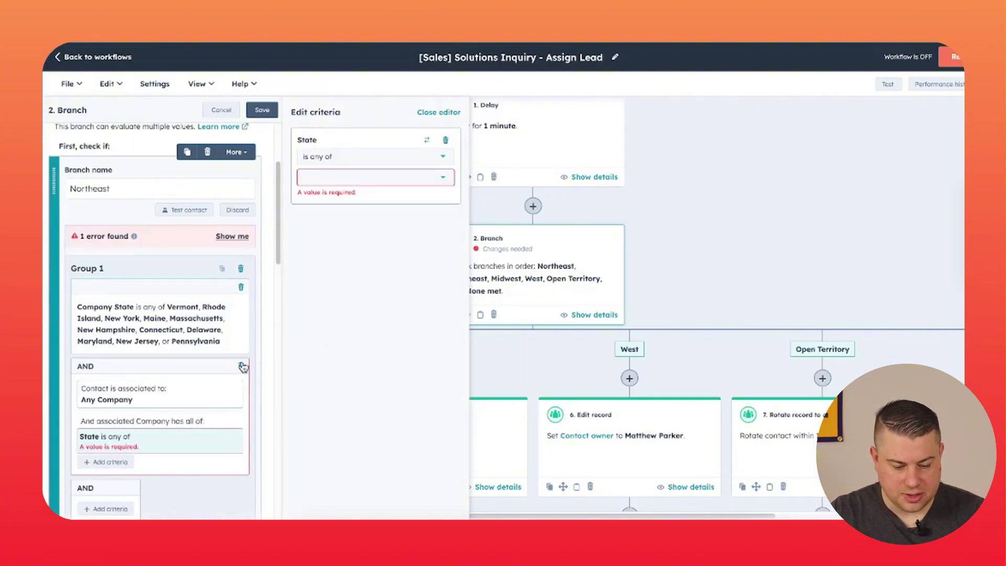
click(241, 367)
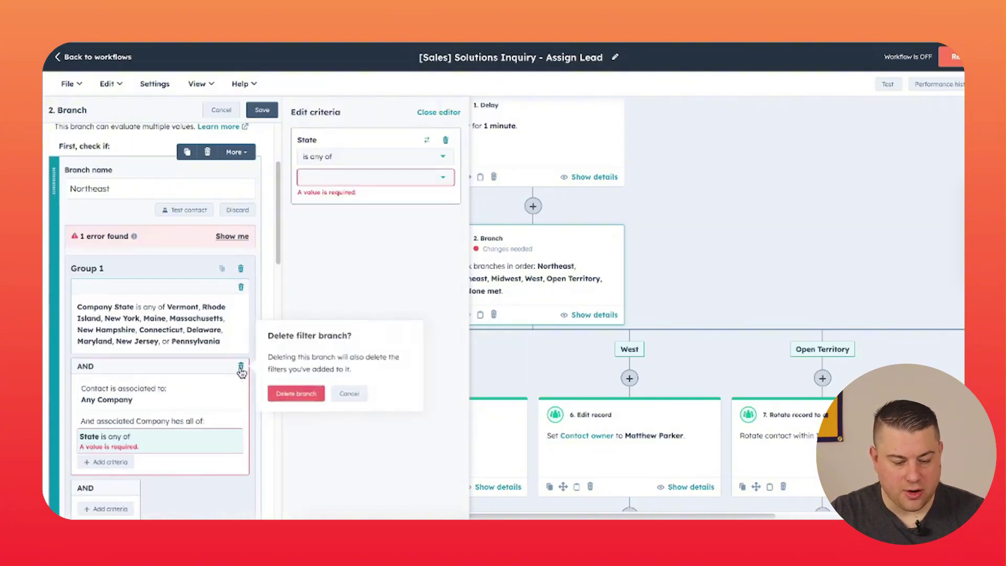
click(294, 394)
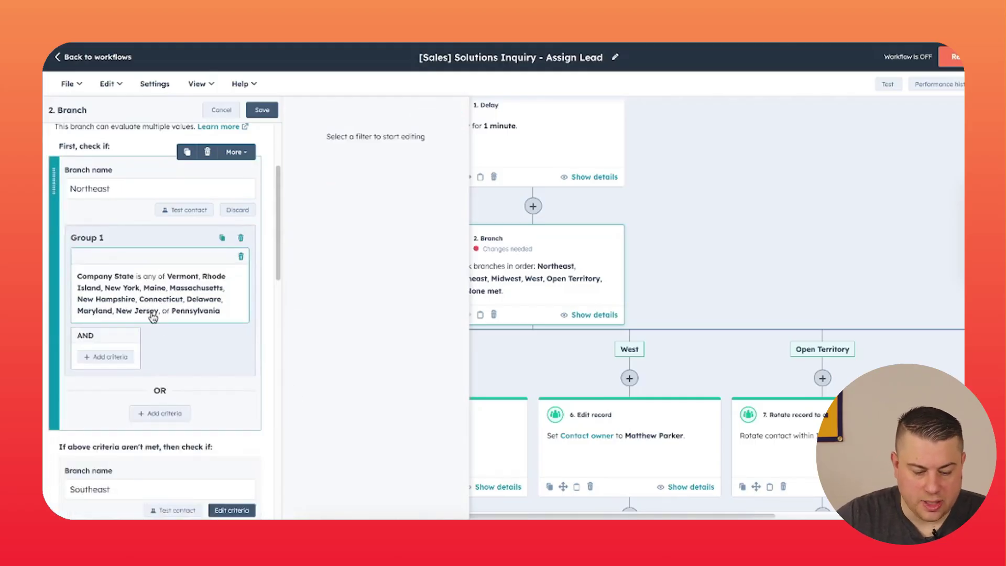
Step: Review the Southeast, Midwest, West and Open Territory branch criteria, and close the branch action without saving
scroll(155, 317, down, 5)
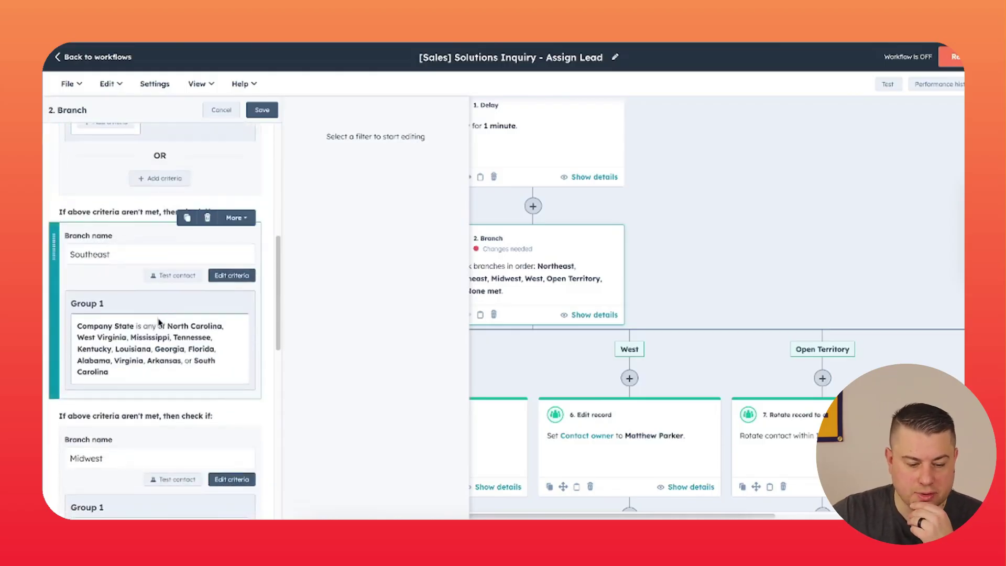
scroll(167, 317, down, 8)
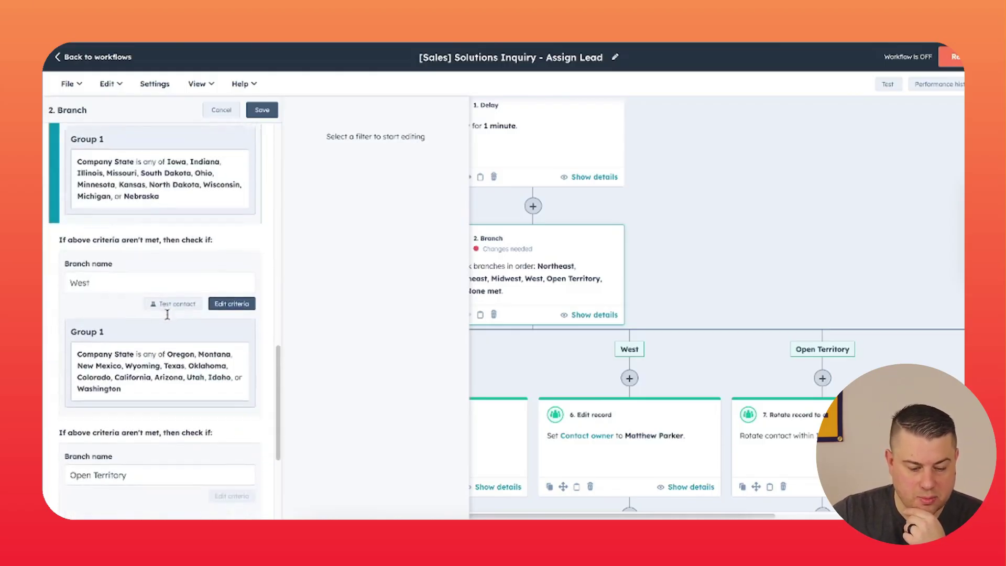
scroll(168, 315, down, 2)
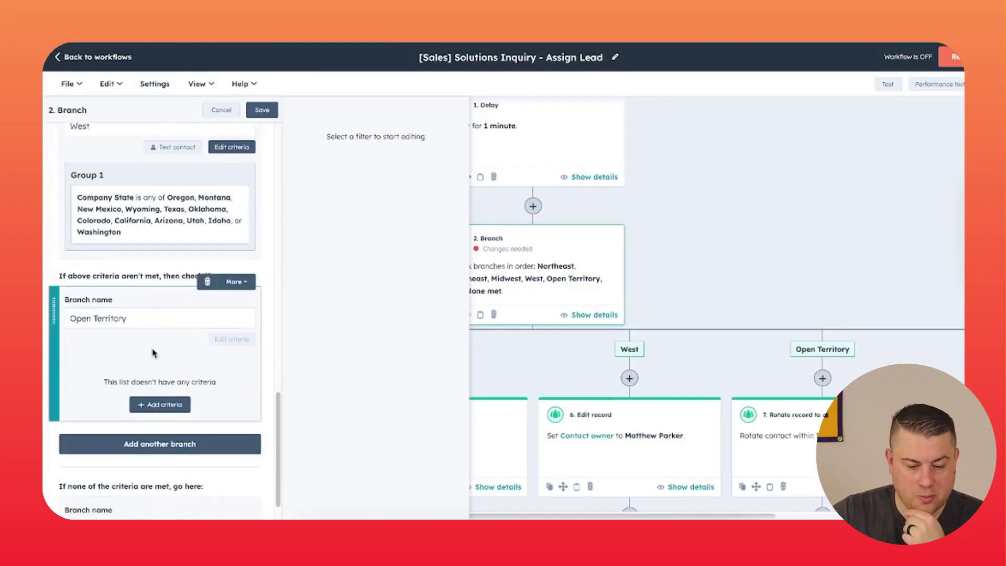
click(221, 110)
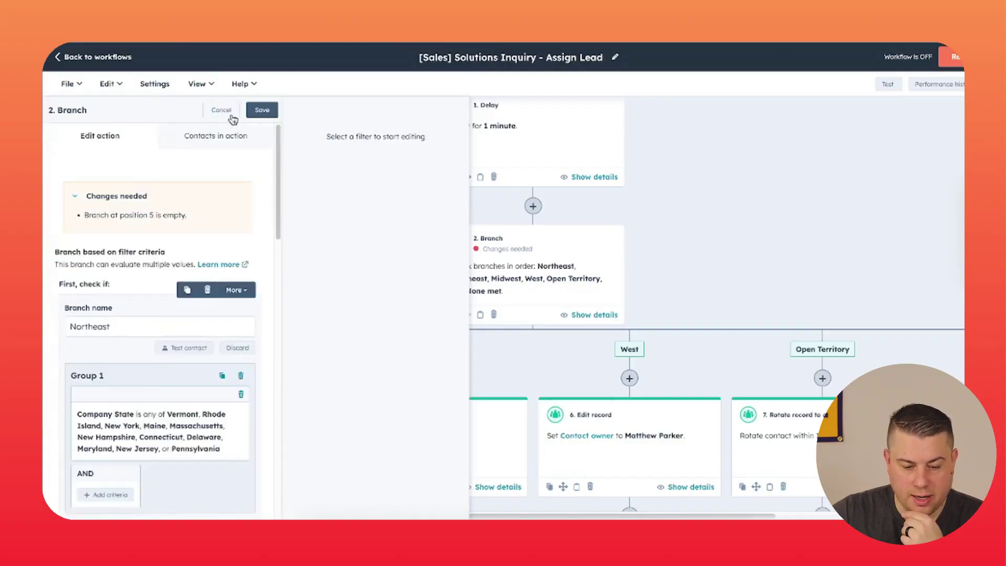
Step: Examine the actions under the territory branches, from contact owner assignment and deal creation to the internal email notifications
scroll(704, 226, down, 1)
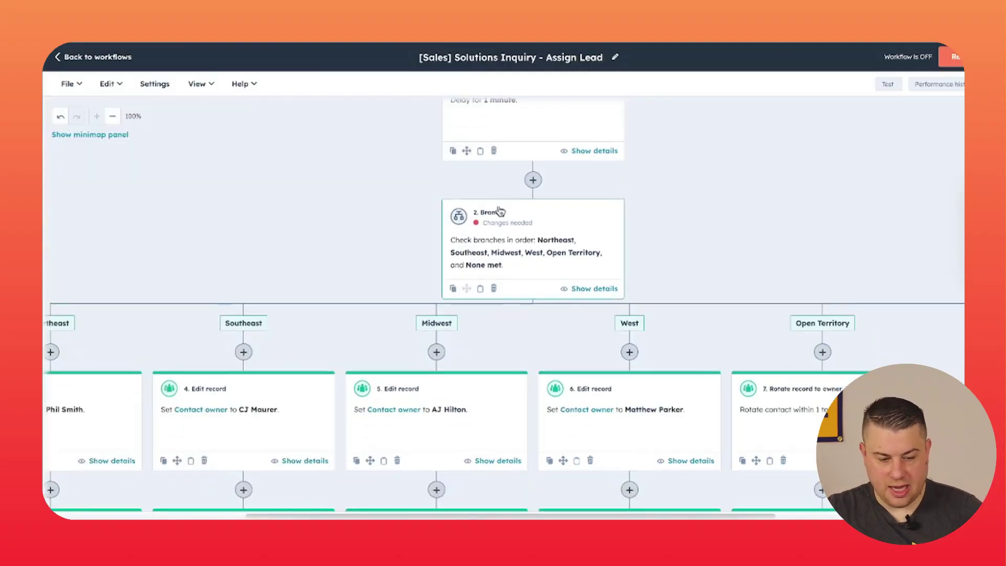
click(114, 118)
click(114, 117)
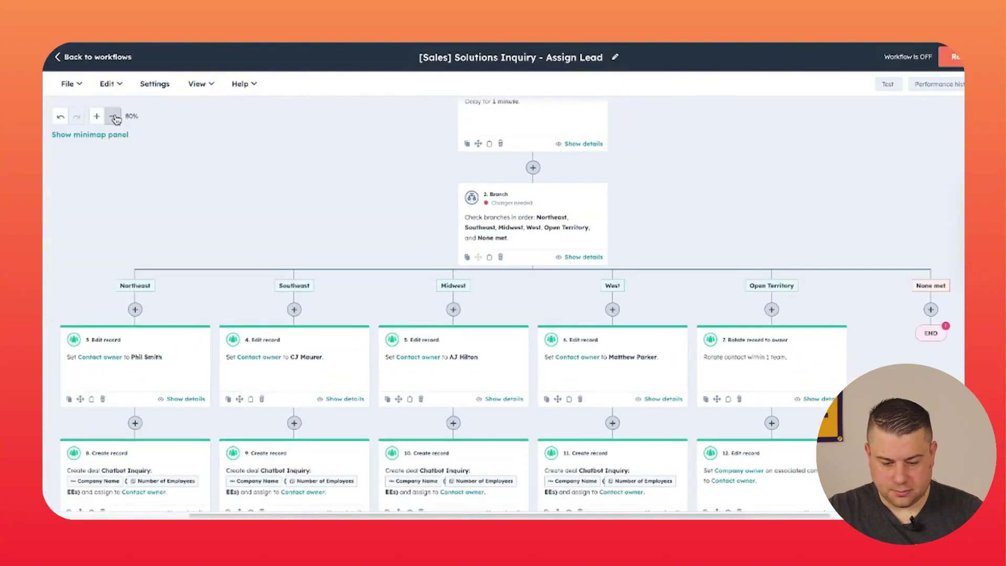
click(114, 118)
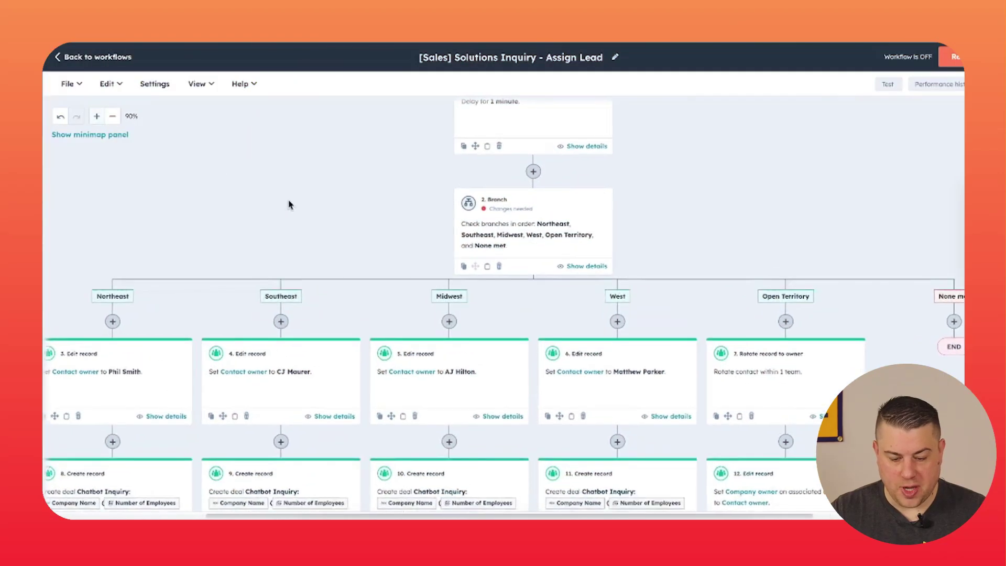
scroll(305, 206, down, 4)
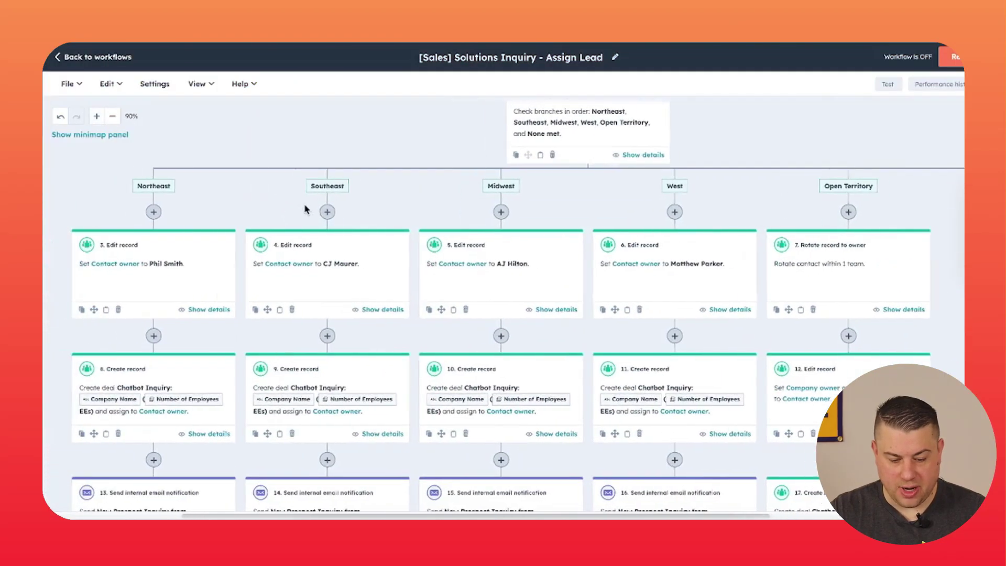
scroll(306, 207, left, 4)
scroll(306, 193, down, 3)
scroll(306, 190, down, 1)
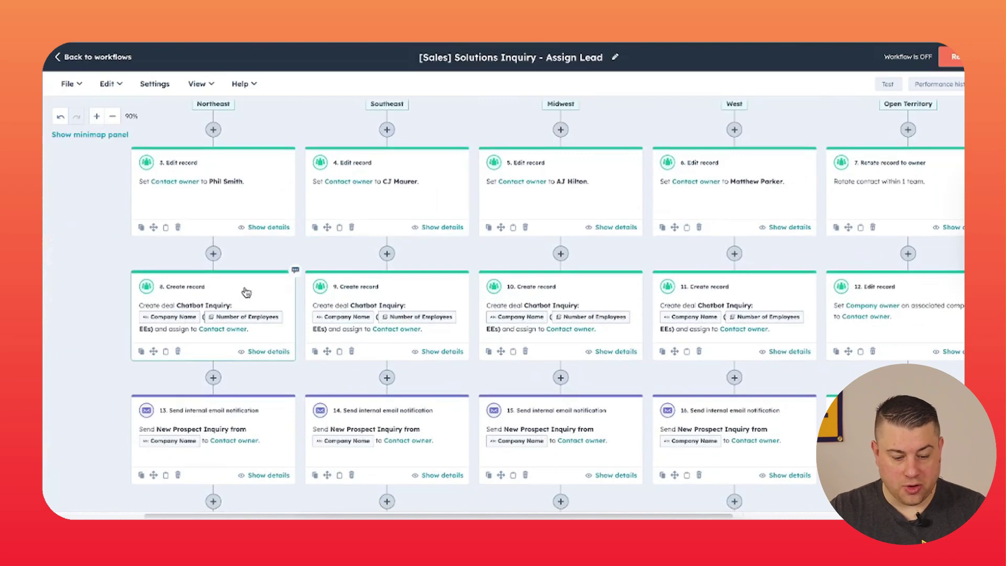
scroll(246, 292, down, 2)
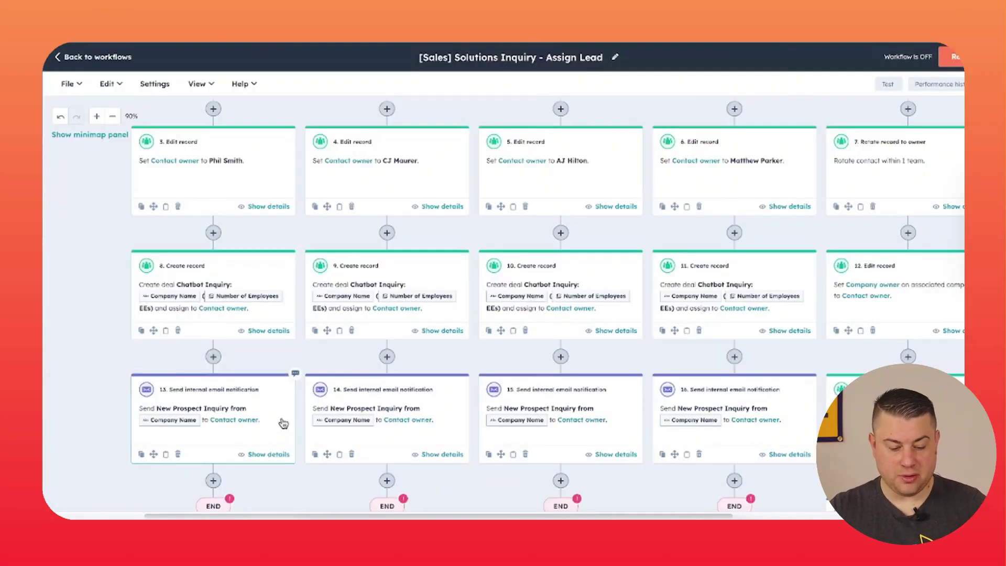
Step: Review the subject and body of the Northeast branch's internal email notification, and close it without saving
click(282, 423)
scroll(192, 358, down, 3)
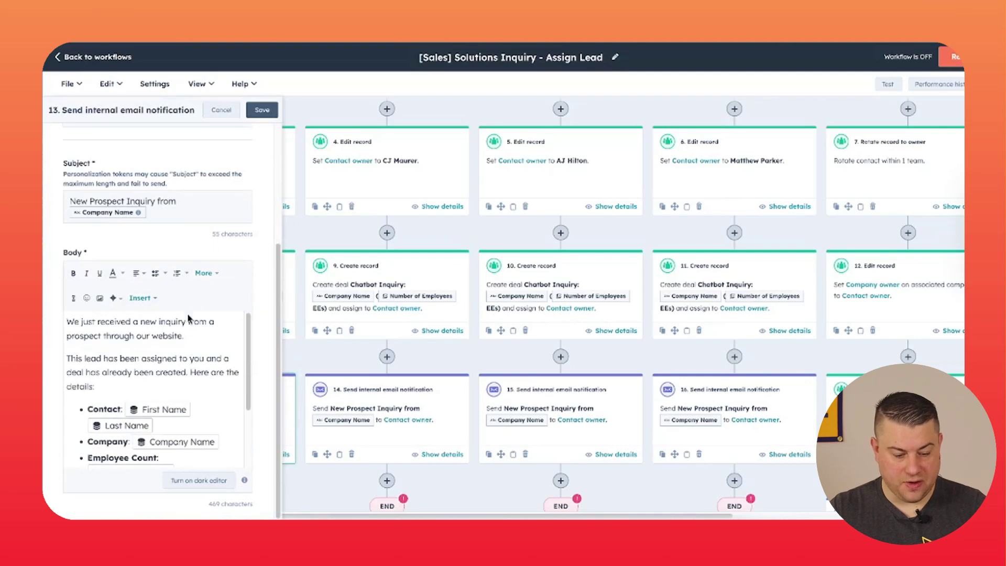
scroll(167, 340, down, 1)
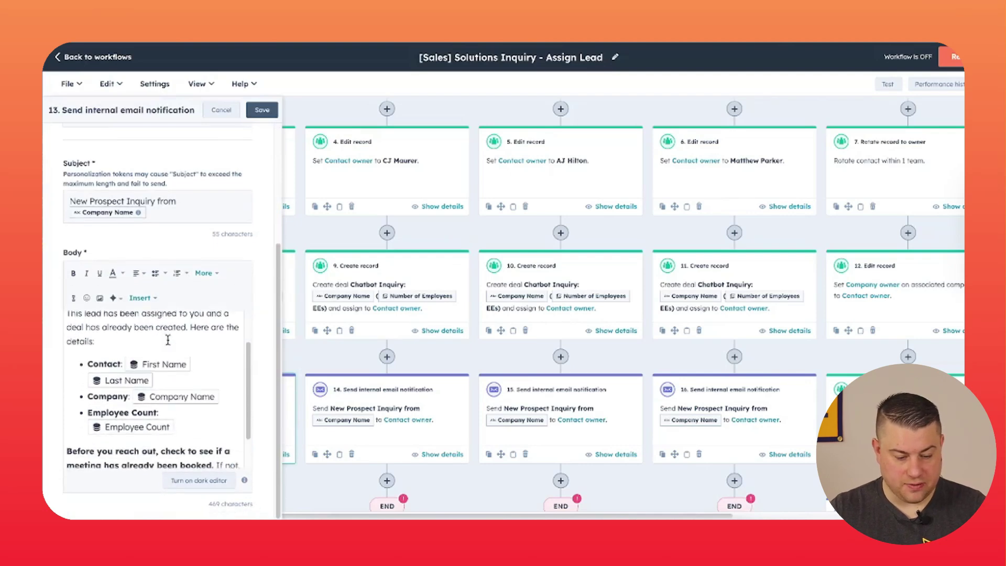
scroll(168, 340, up, 2)
scroll(157, 367, down, 5)
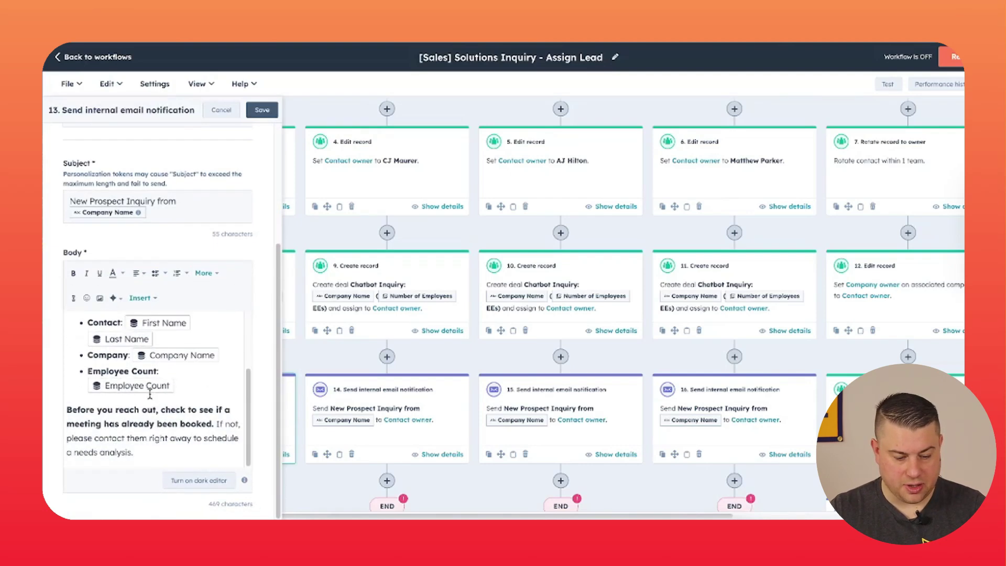
scroll(143, 426, up, 2)
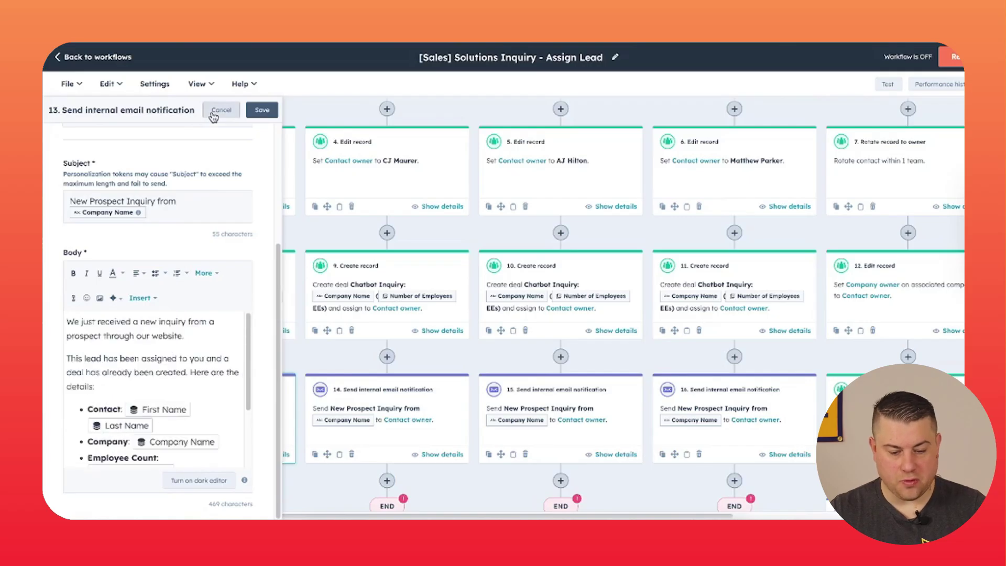
click(213, 117)
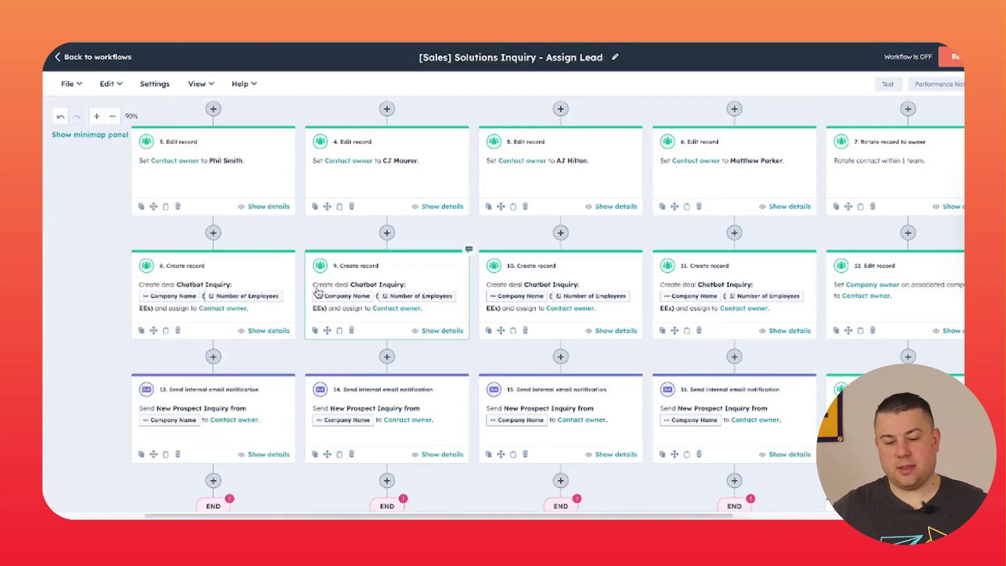
Step: Check where the territory branches end and look over the Open Territory and None met paths
scroll(334, 265, down, 4)
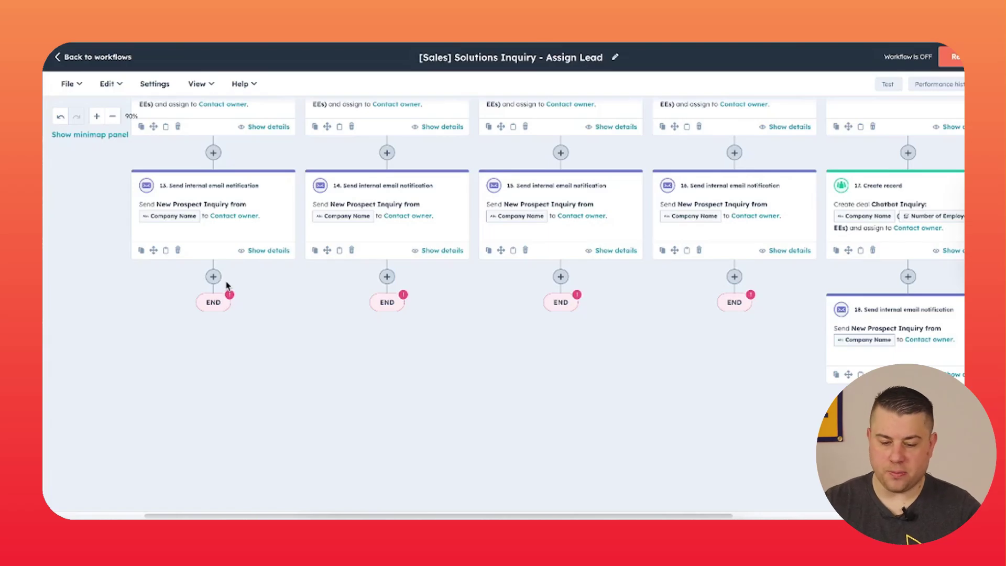
scroll(385, 246, up, 5)
scroll(385, 246, up, 1)
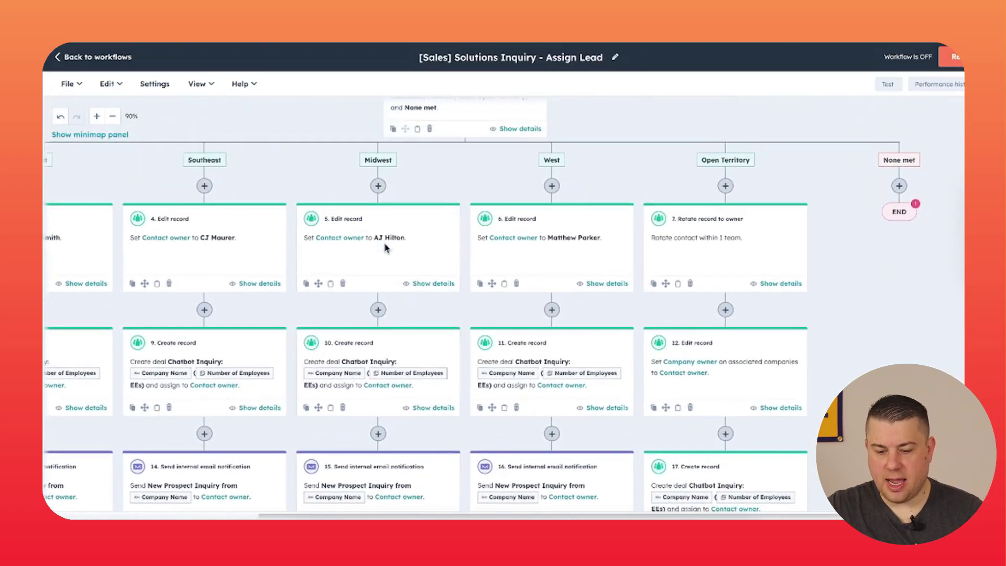